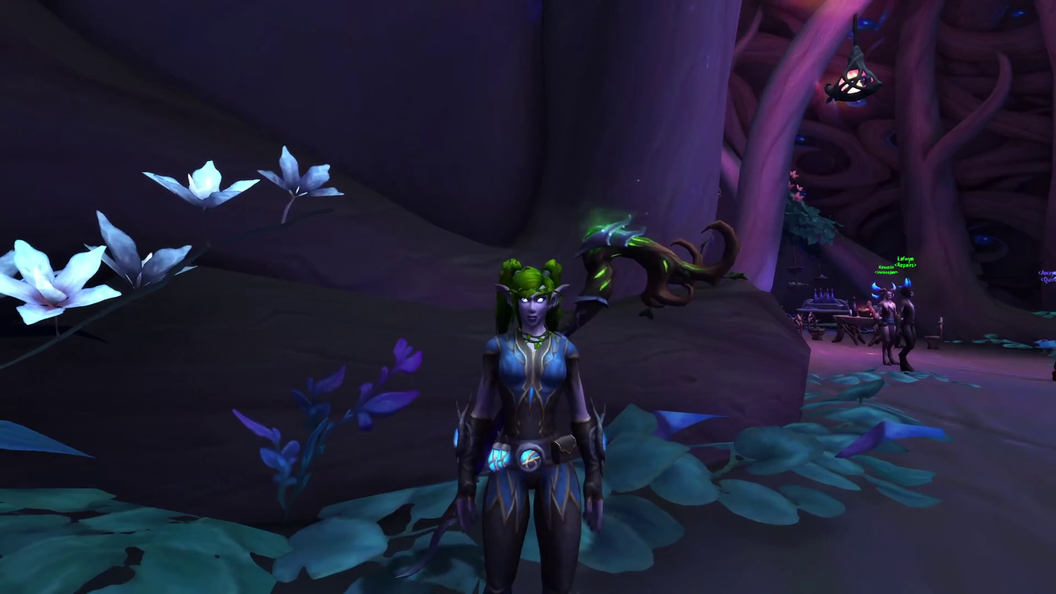
Step: Make the character perform a wave emote
{"action": "key", "text": "Return"}
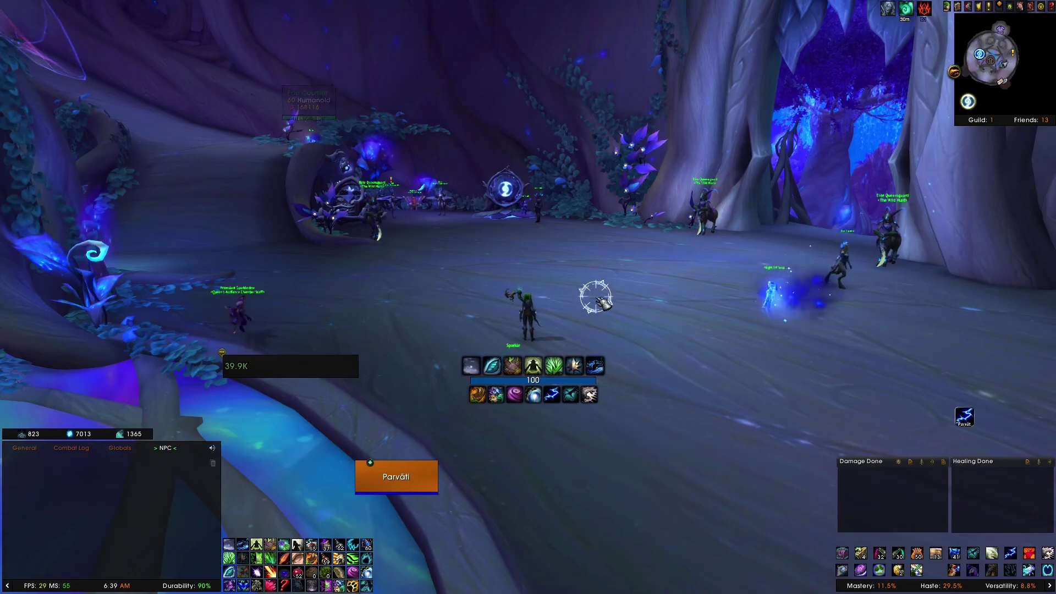
Step: Open the ElvUI config from the Game Menu and browse its ActionBars, Bags and UnitFrames pages
{"action": "key", "text": "Escape"}
{"action": "left_click", "coordinate": [527, 327]}
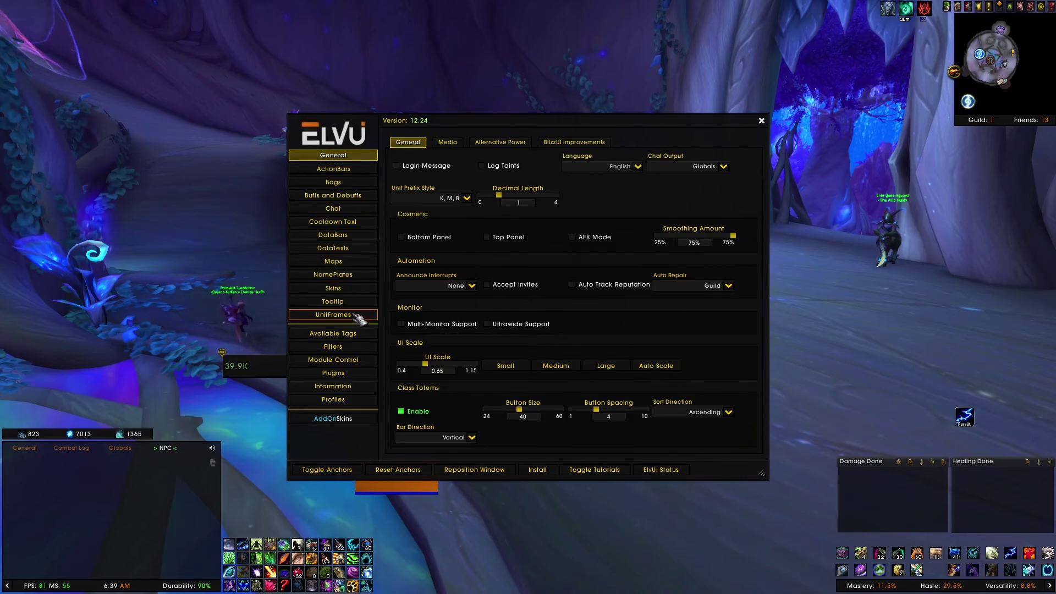
{"action": "left_click", "coordinate": [369, 171]}
{"action": "left_click", "coordinate": [358, 184]}
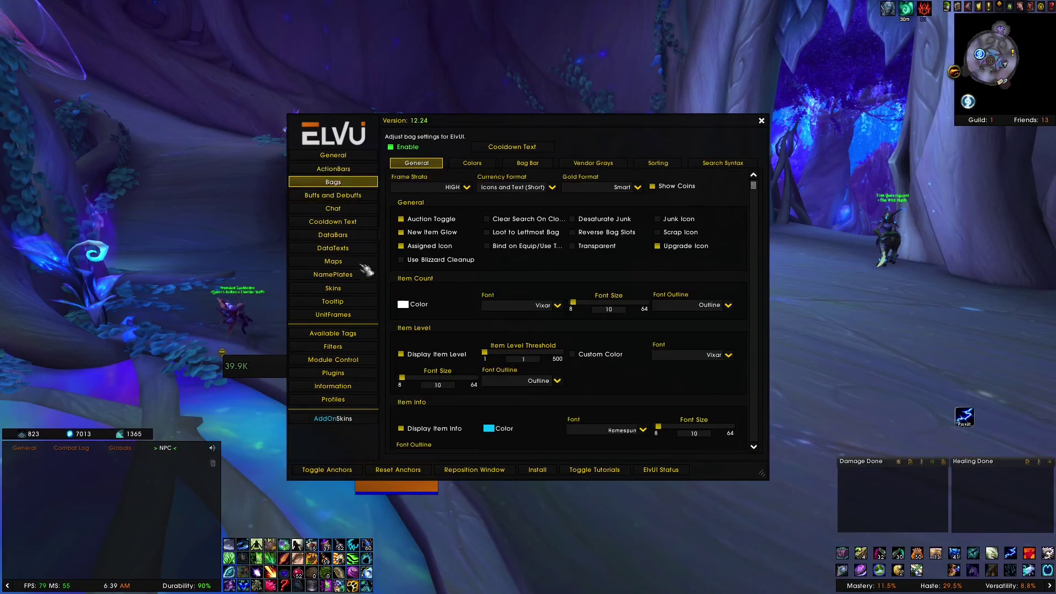
{"action": "left_click", "coordinate": [366, 318]}
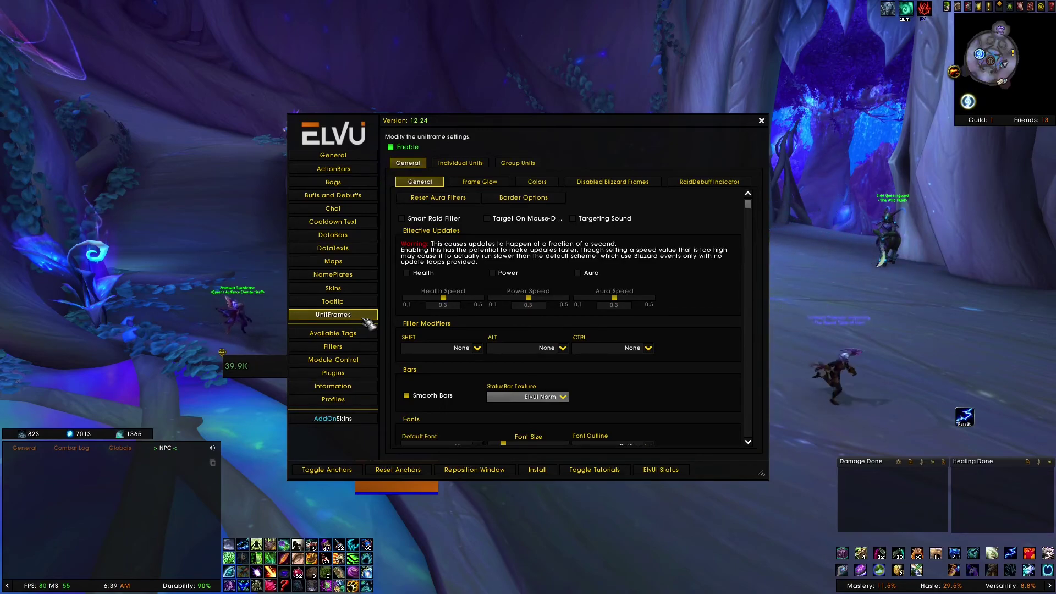
Step: Close the ElvUI config and reopen it with the /ec command
{"action": "left_click", "coordinate": [761, 121]}
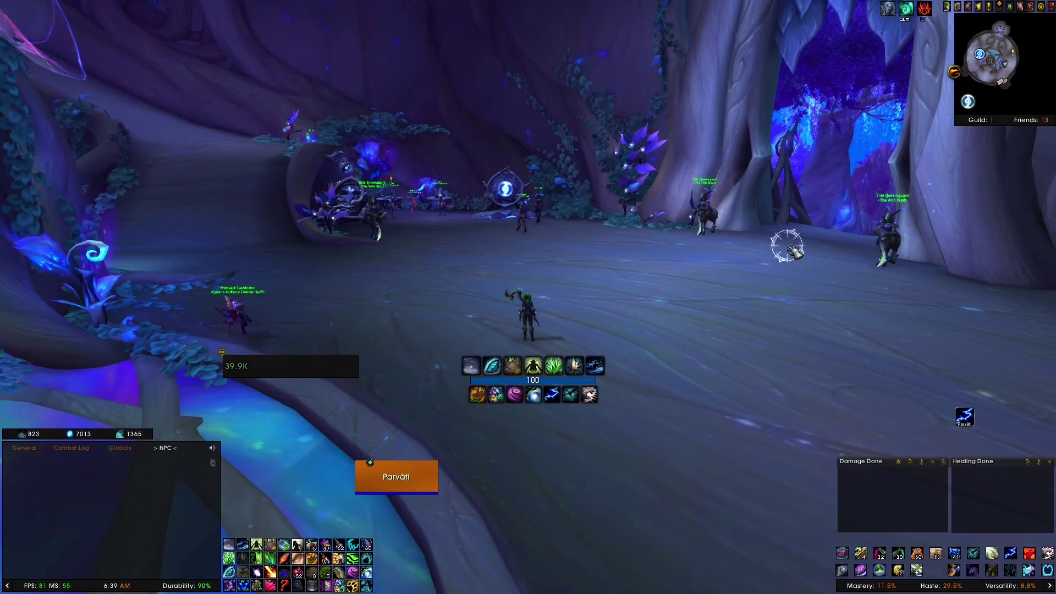
{"action": "type", "text": "/ec"}
{"action": "key", "text": "Return"}
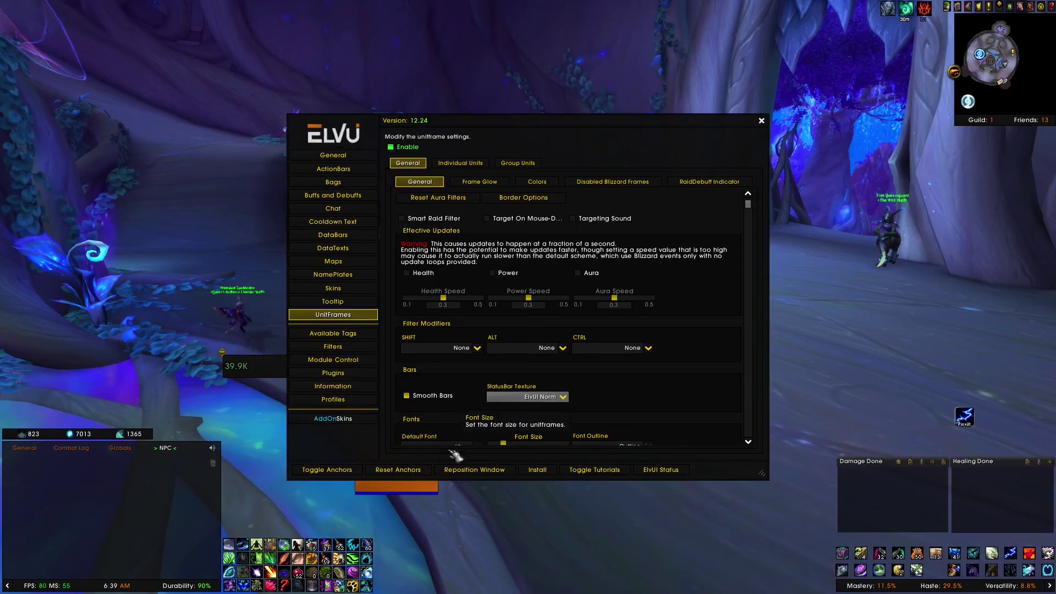
Step: Unlock the ElvUI movers and select the Player Frame, Target Frame and Pet Bar movers
{"action": "left_click", "coordinate": [358, 470]}
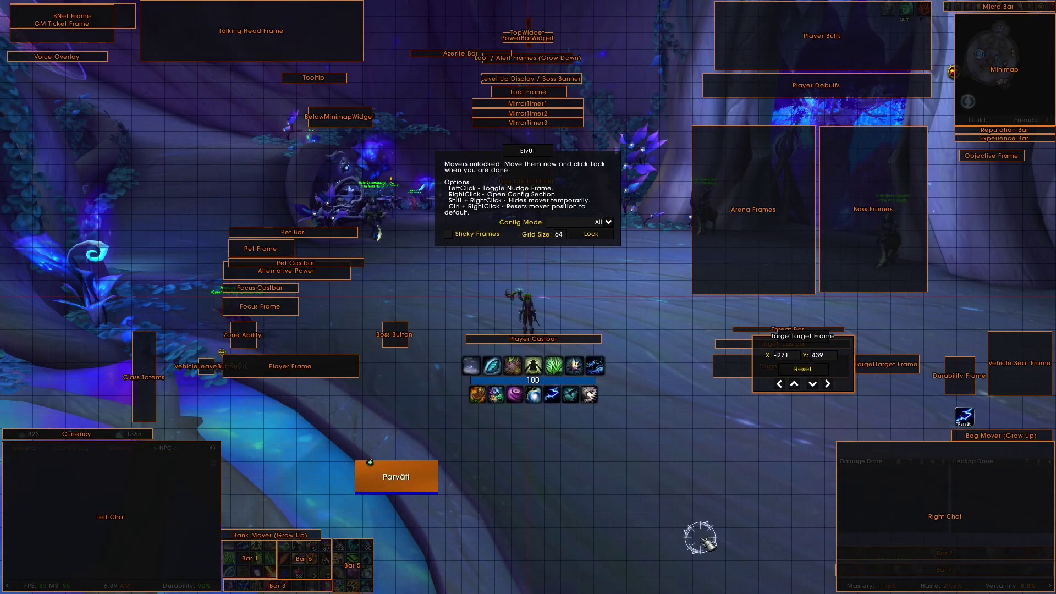
{"action": "left_click", "coordinate": [287, 365]}
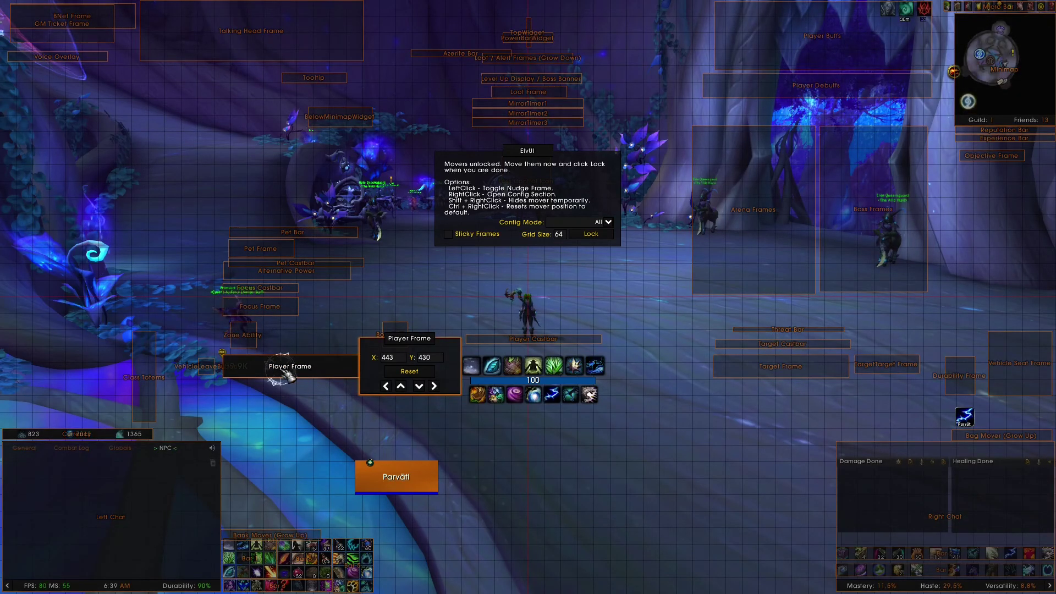
{"action": "left_click", "coordinate": [830, 366]}
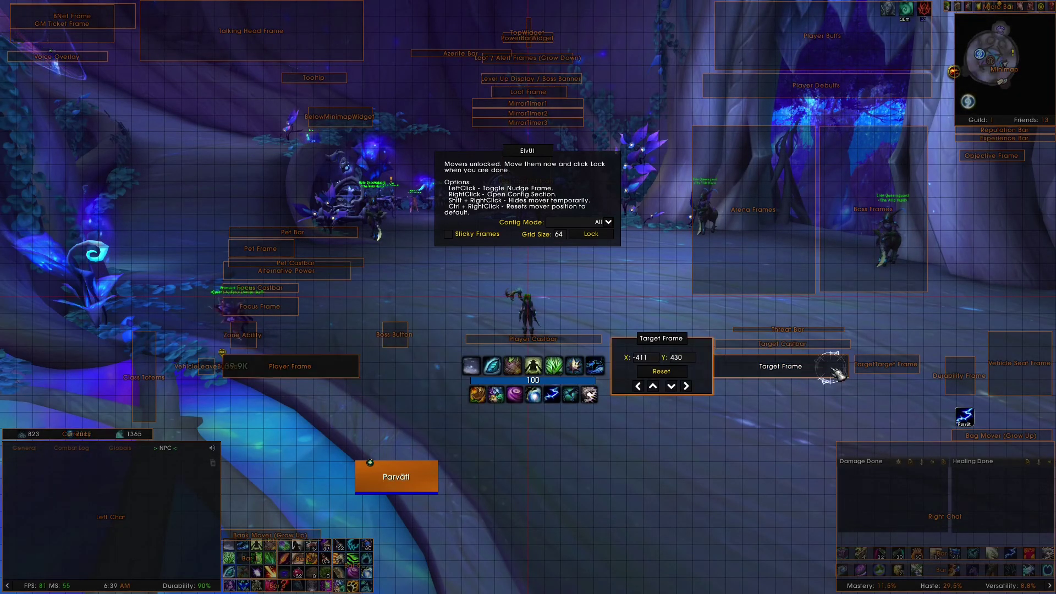
{"action": "left_click", "coordinate": [301, 230]}
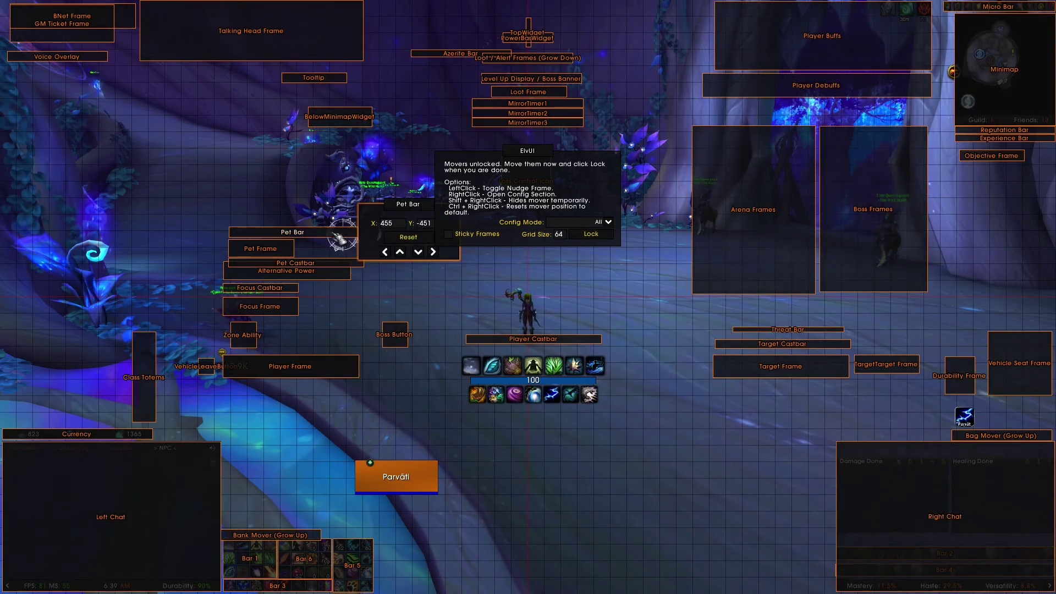
Step: Inspect the Player Castbar, Pet Bar, Alternative Power, Left Chat and Bar 1 movers
{"action": "left_click", "coordinate": [529, 338]}
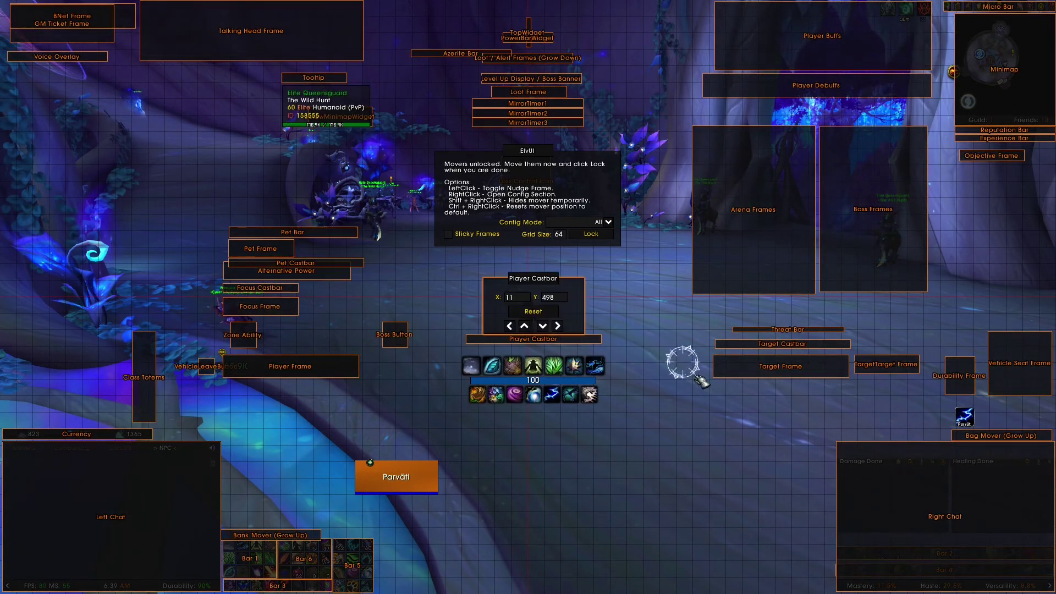
{"action": "left_click", "coordinate": [332, 231]}
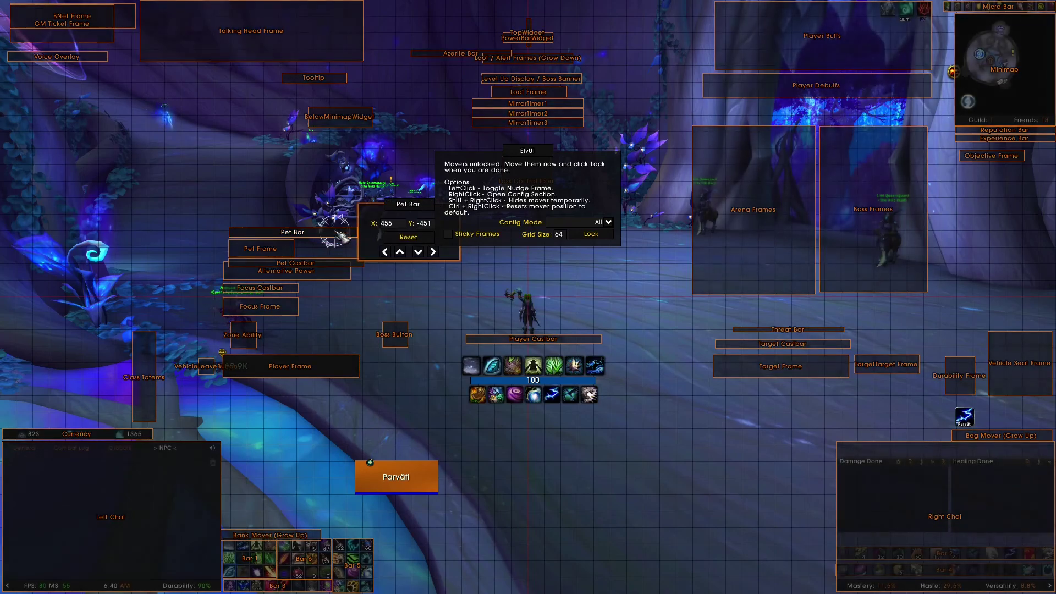
{"action": "left_click", "coordinate": [333, 273]}
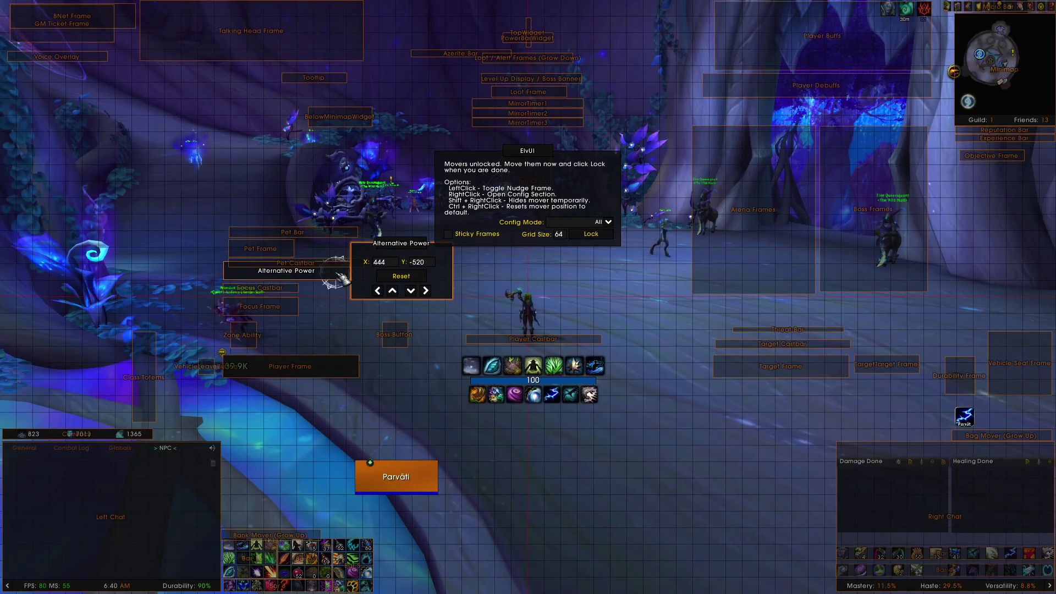
{"action": "left_click", "coordinate": [215, 478]}
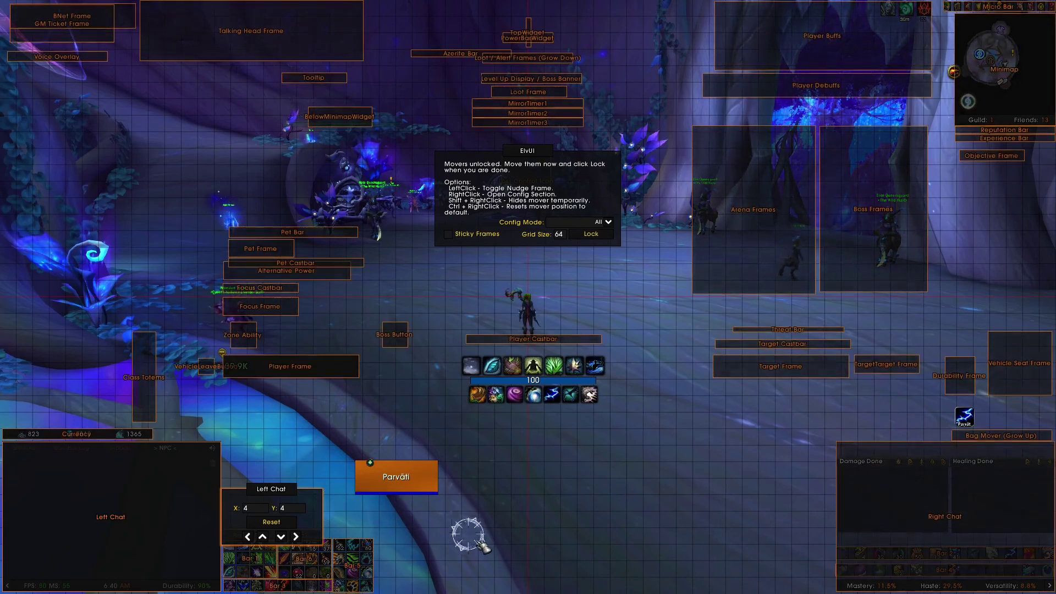
{"action": "left_click", "coordinate": [260, 567]}
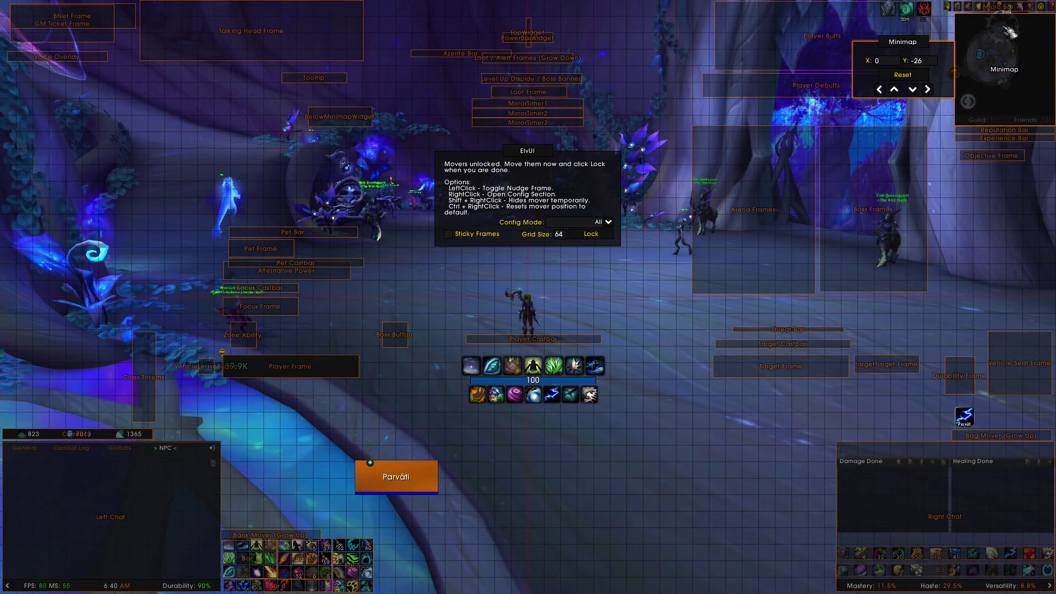
Step: Check the Player Castbar and Right Chat movers, then lock all repositioned frames
{"action": "mouse_move", "coordinate": [322, 371]}
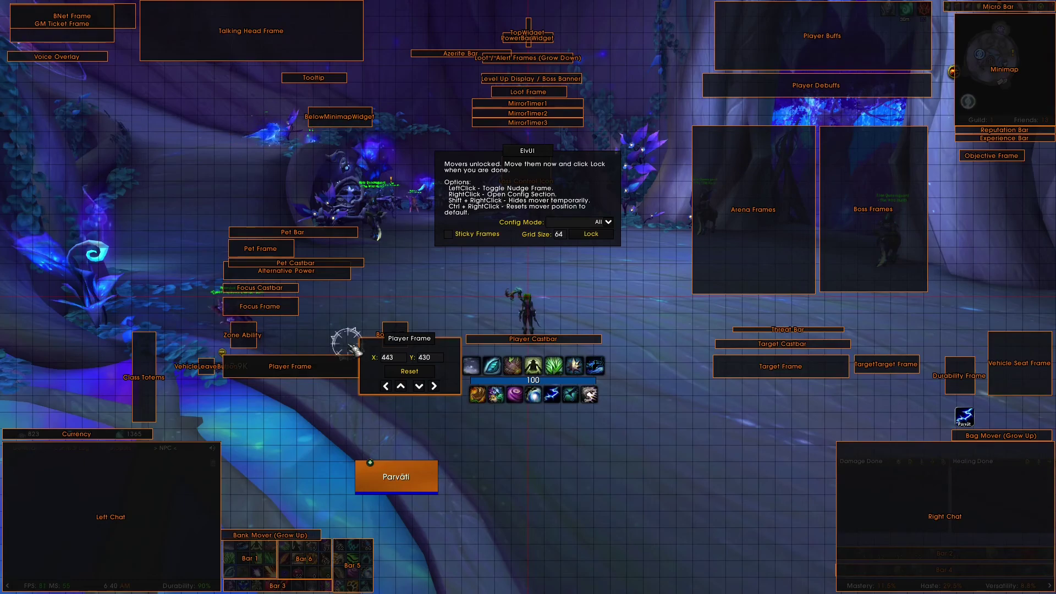
{"action": "mouse_move", "coordinate": [929, 93]}
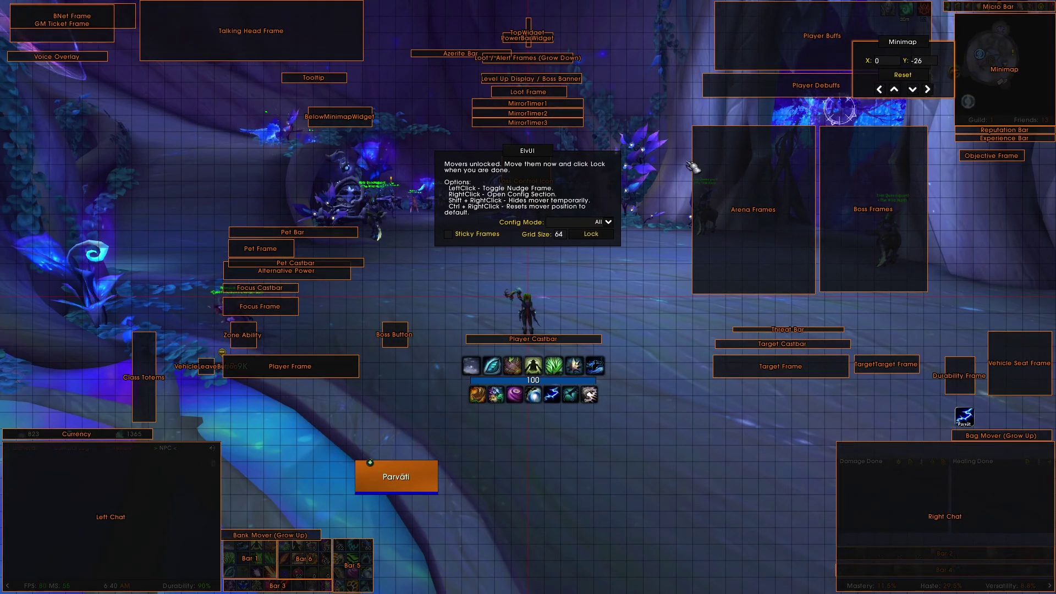
{"action": "mouse_move", "coordinate": [333, 345]}
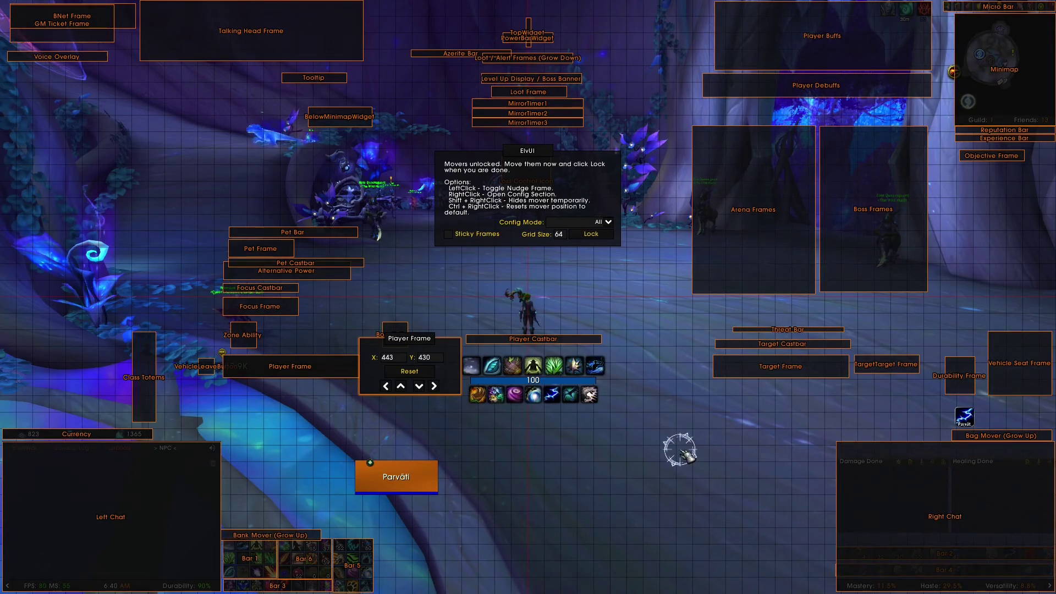
{"action": "mouse_move", "coordinate": [836, 372]}
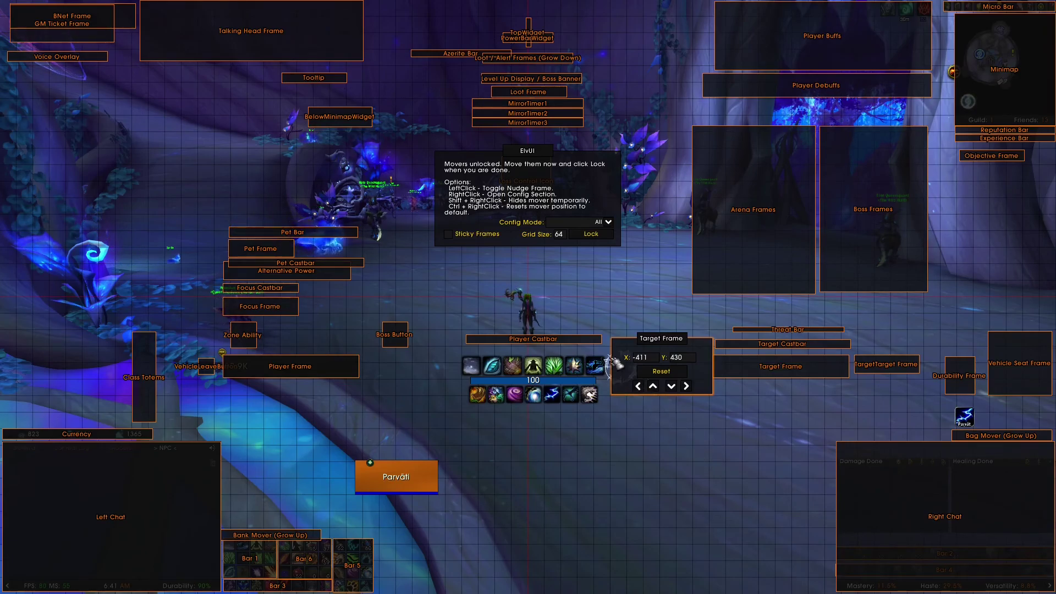
{"action": "left_click", "coordinate": [511, 340]}
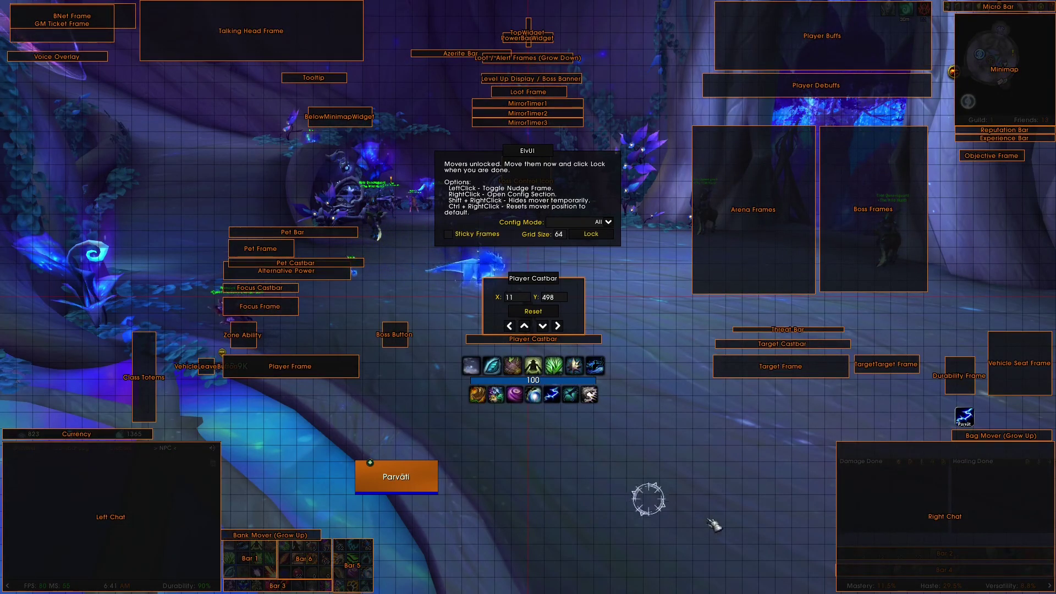
{"action": "left_click", "coordinate": [907, 500]}
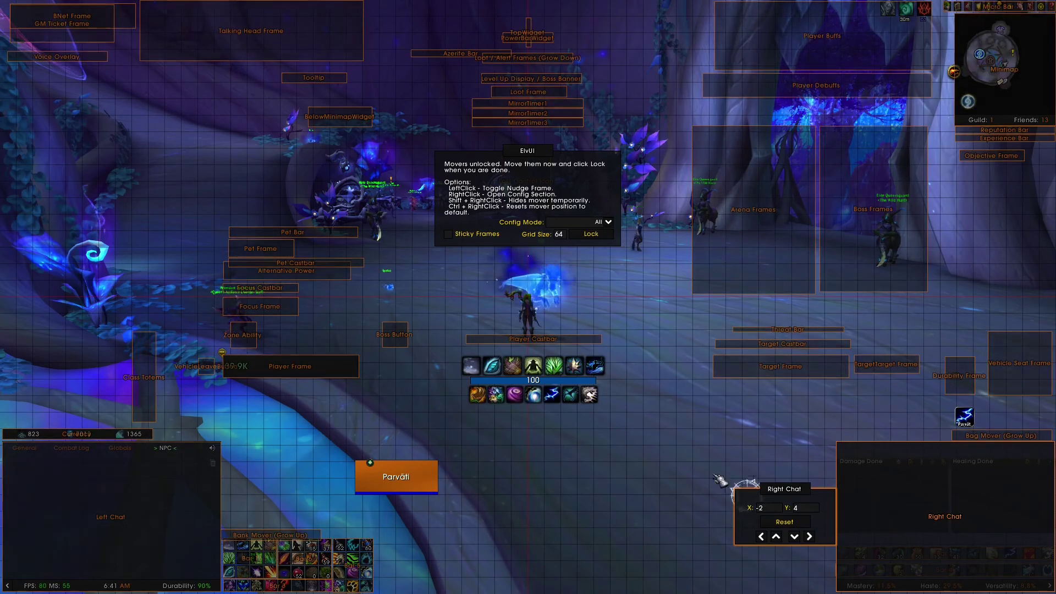
{"action": "left_click", "coordinate": [592, 235]}
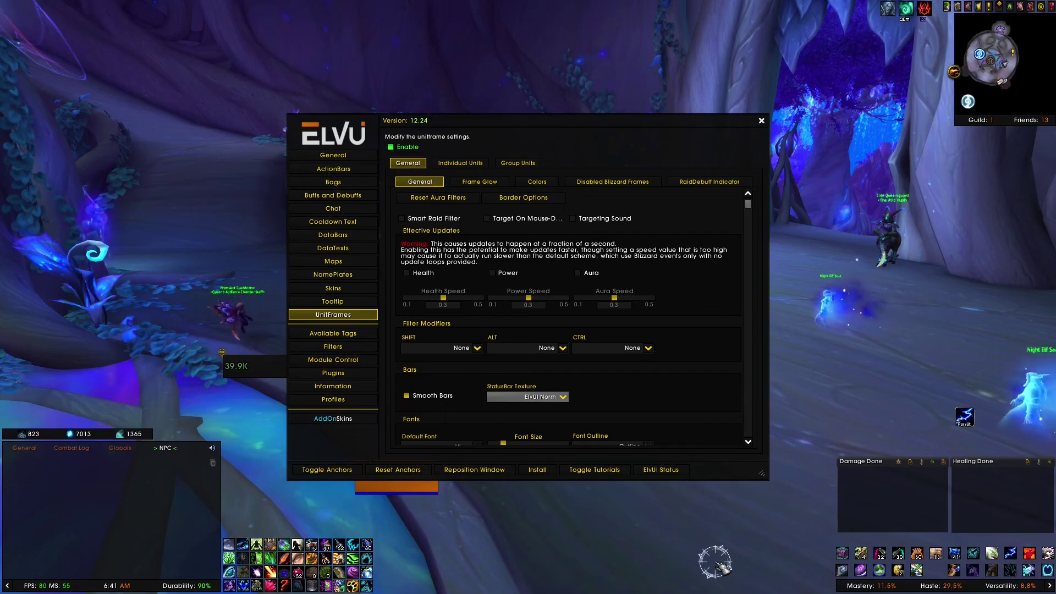
Step: Close the ElvUI settings and test-cast two heals and a channelled spell on yourself
{"action": "left_click", "coordinate": [761, 121]}
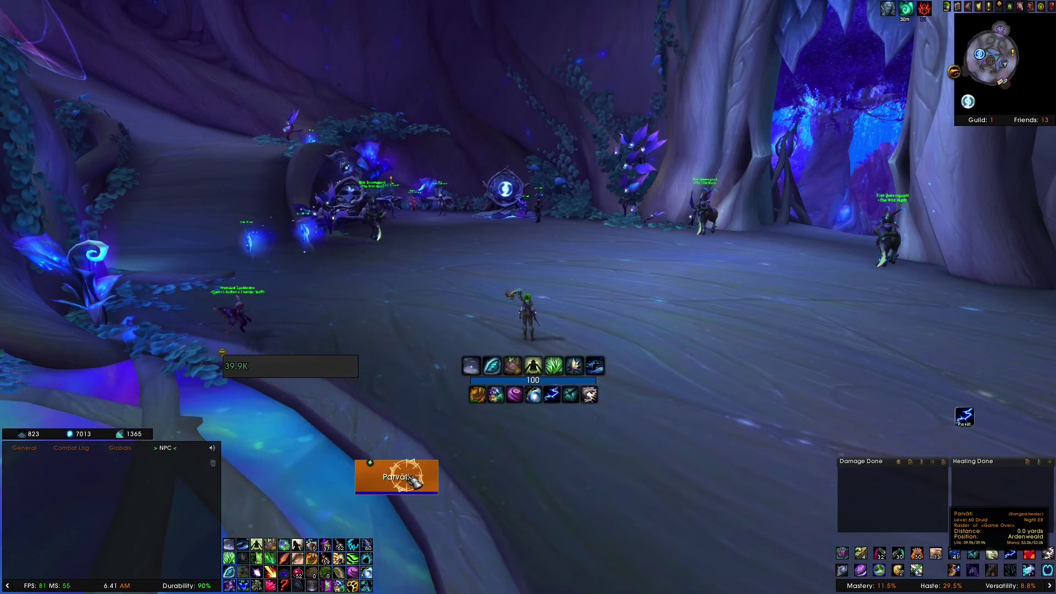
{"action": "key", "text": "1"}
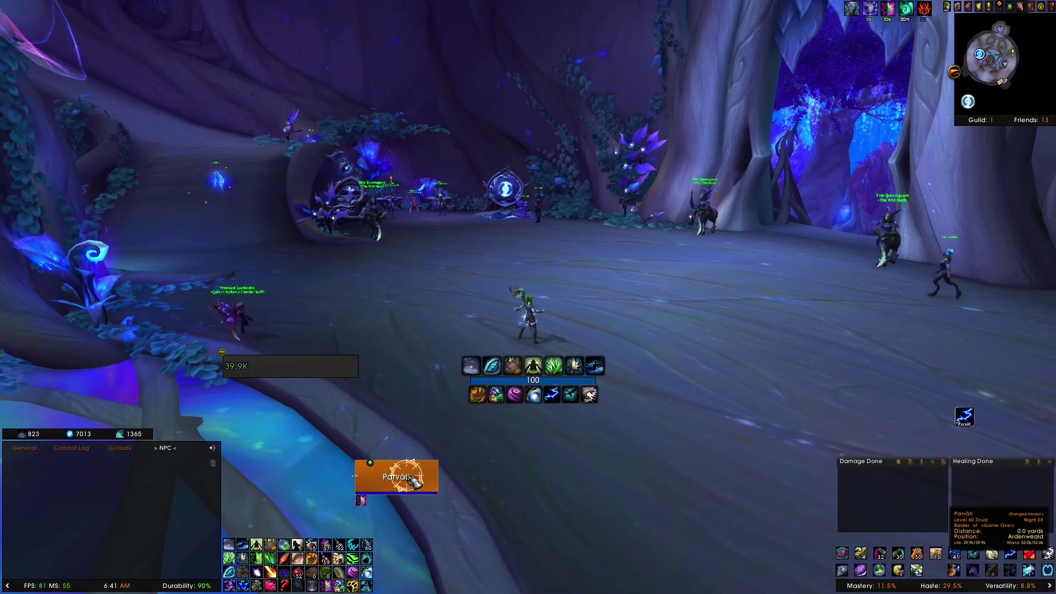
{"action": "key", "text": "1"}
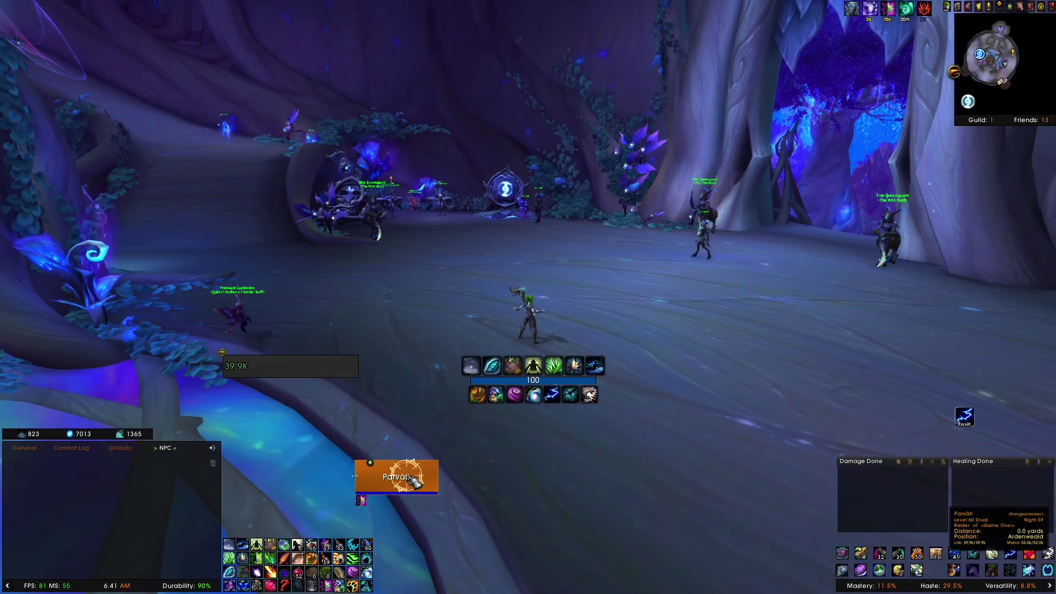
{"action": "key", "text": "5"}
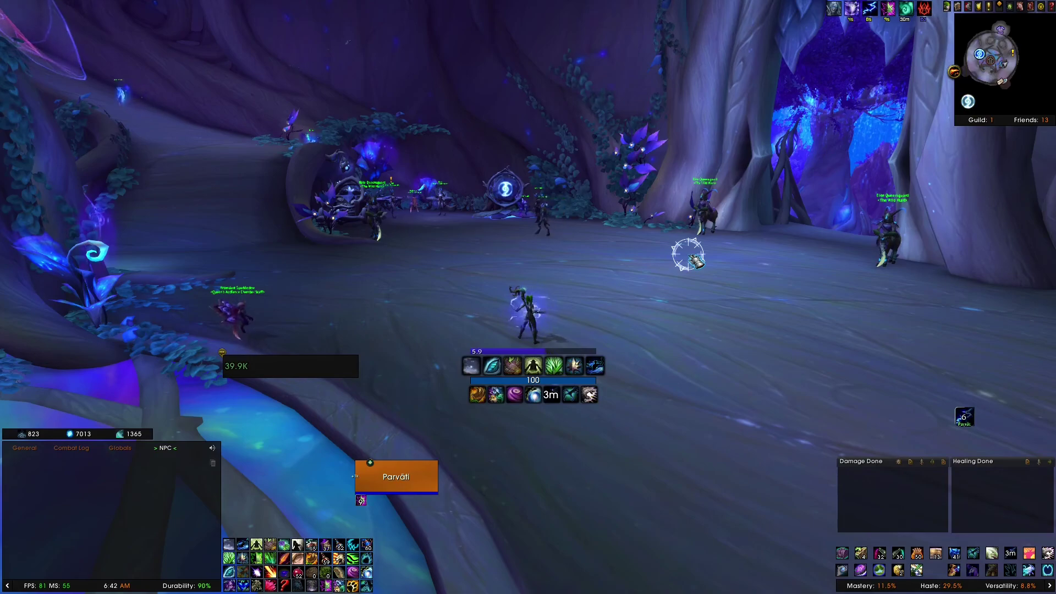
Step: Launch VuhDo Options from the addon button bag and shift the window up and left
{"action": "left_click", "coordinate": [954, 73]}
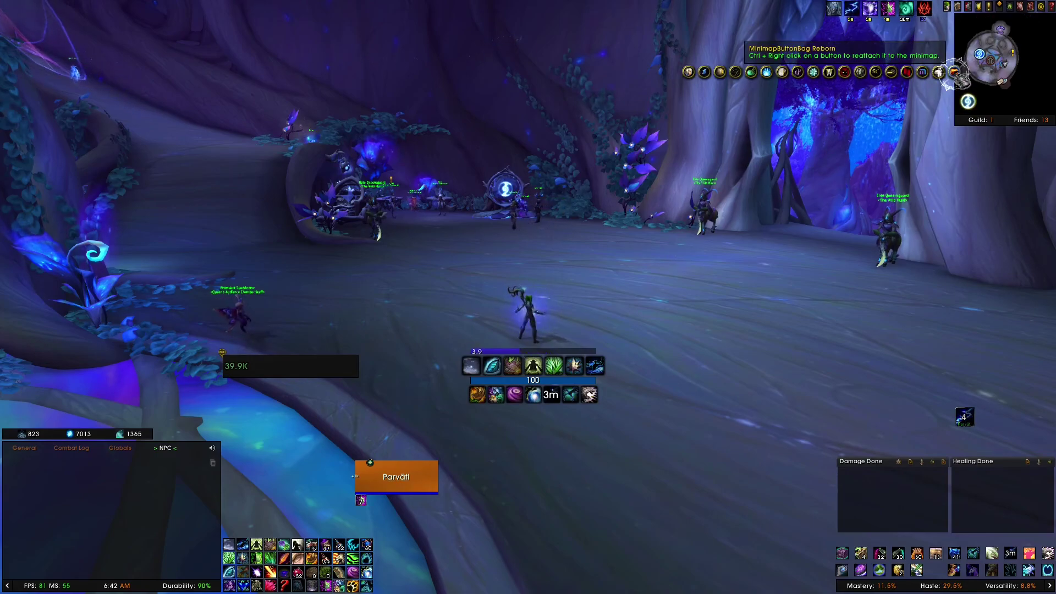
{"action": "left_click", "coordinate": [687, 72]}
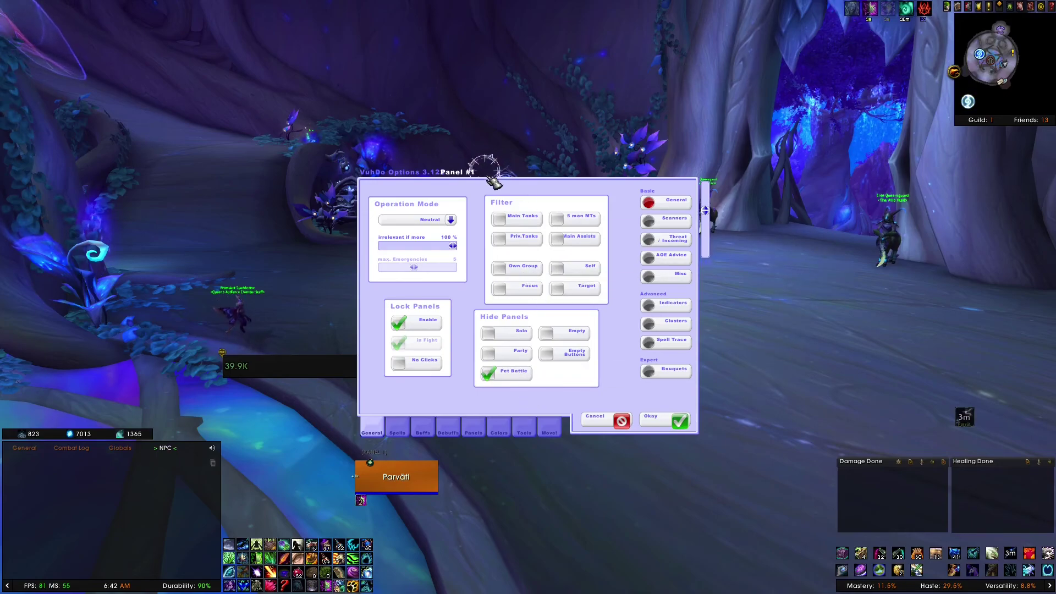
{"action": "left_click_drag", "start_coordinate": [494, 182], "coordinate": [486, 118]}
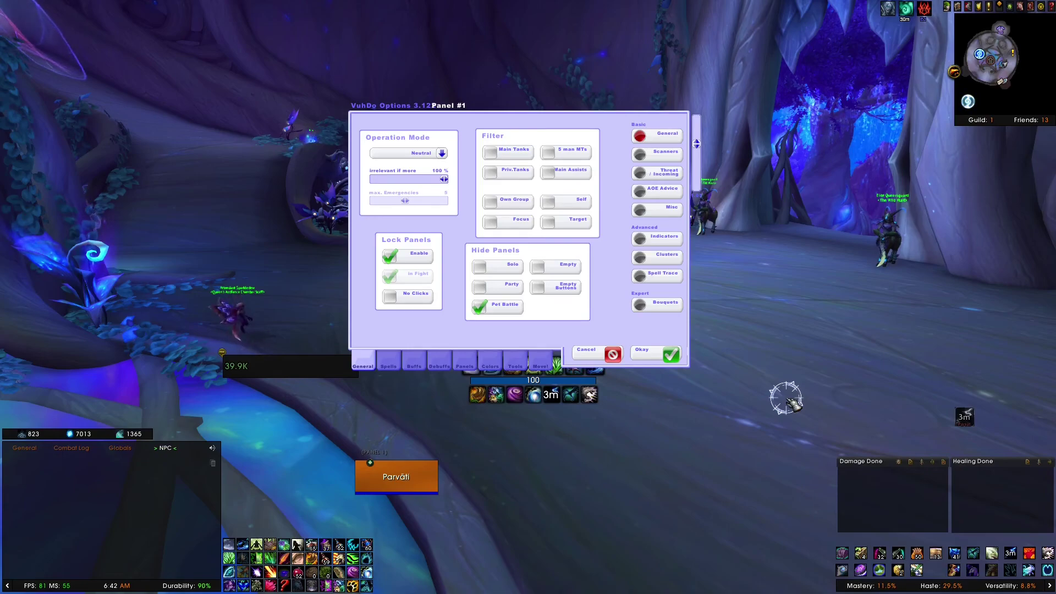
Step: Review VuhDo's spell bindings for no modifier, Shift, Ctrl and Alt
{"action": "left_click", "coordinate": [390, 362]}
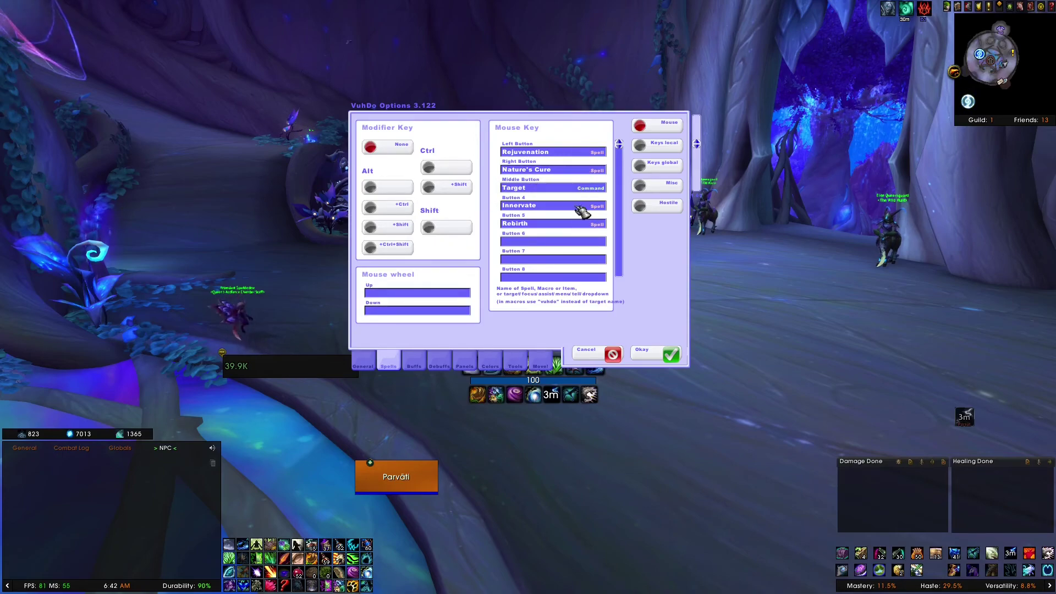
{"action": "left_click", "coordinate": [432, 228]}
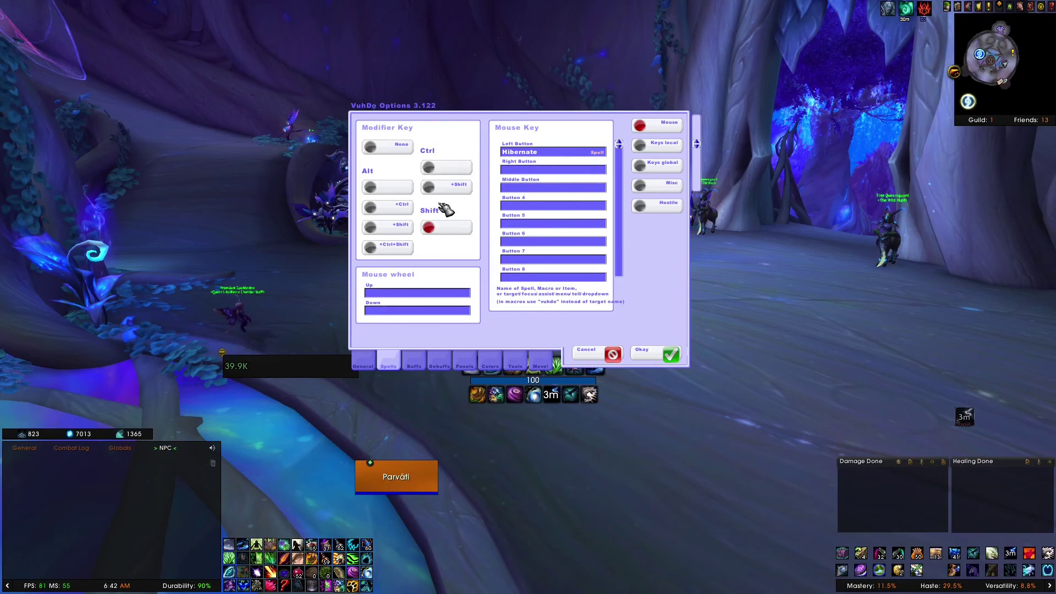
{"action": "left_click", "coordinate": [448, 172]}
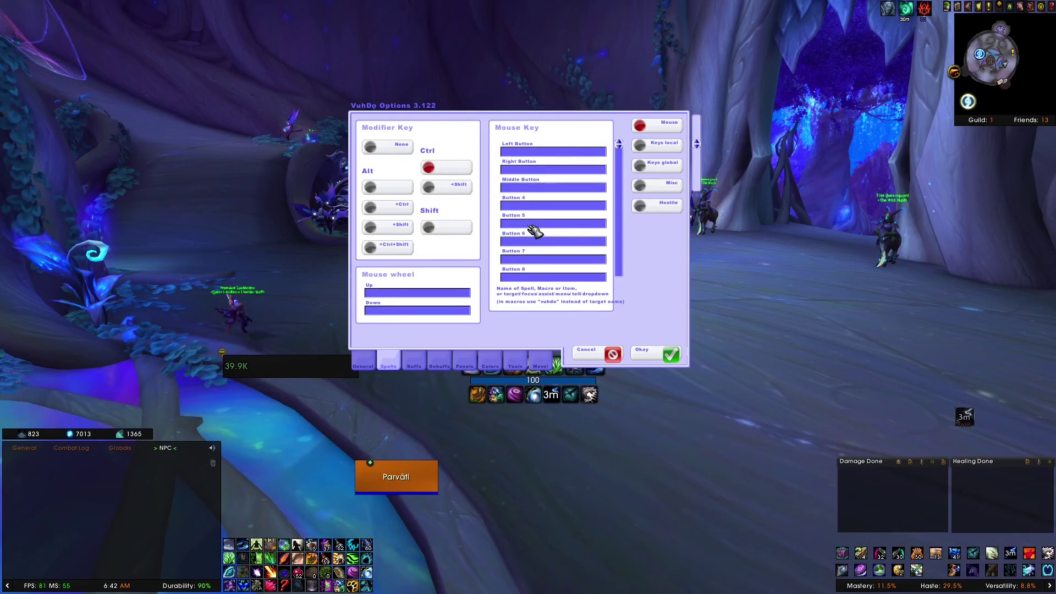
{"action": "left_click", "coordinate": [394, 191]}
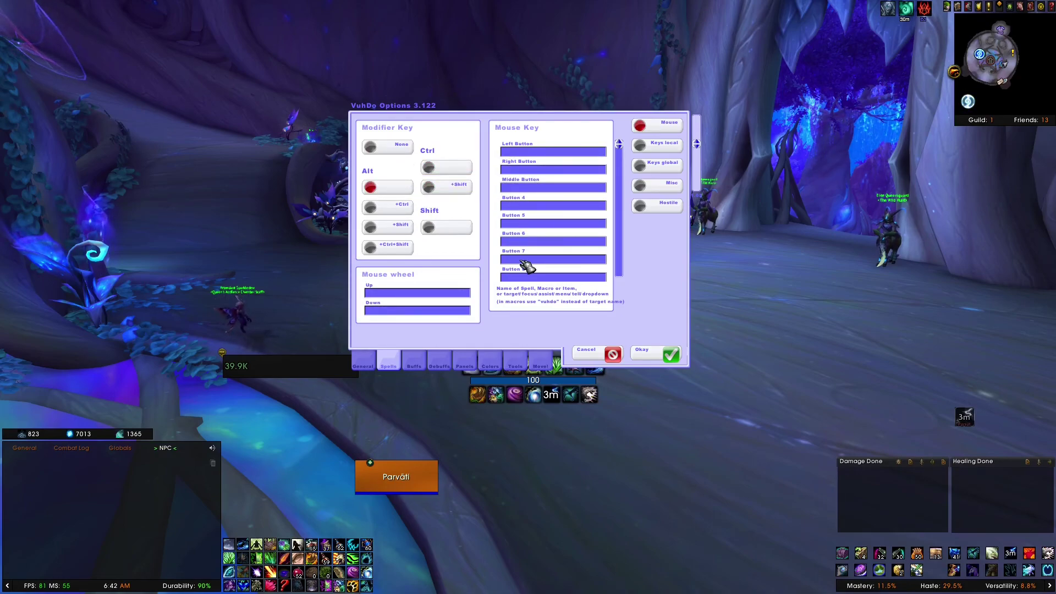
Step: Browse VuhDo's General, Colors and Rebuff buff options, then view the Debuffs settings
{"action": "left_click", "coordinate": [421, 365]}
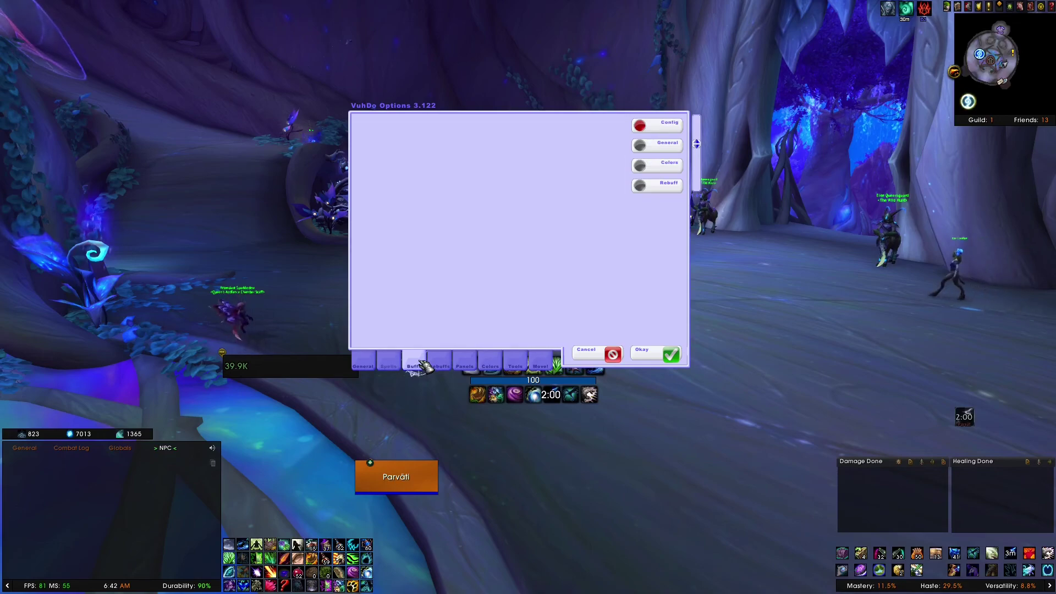
{"action": "left_click", "coordinate": [668, 146]}
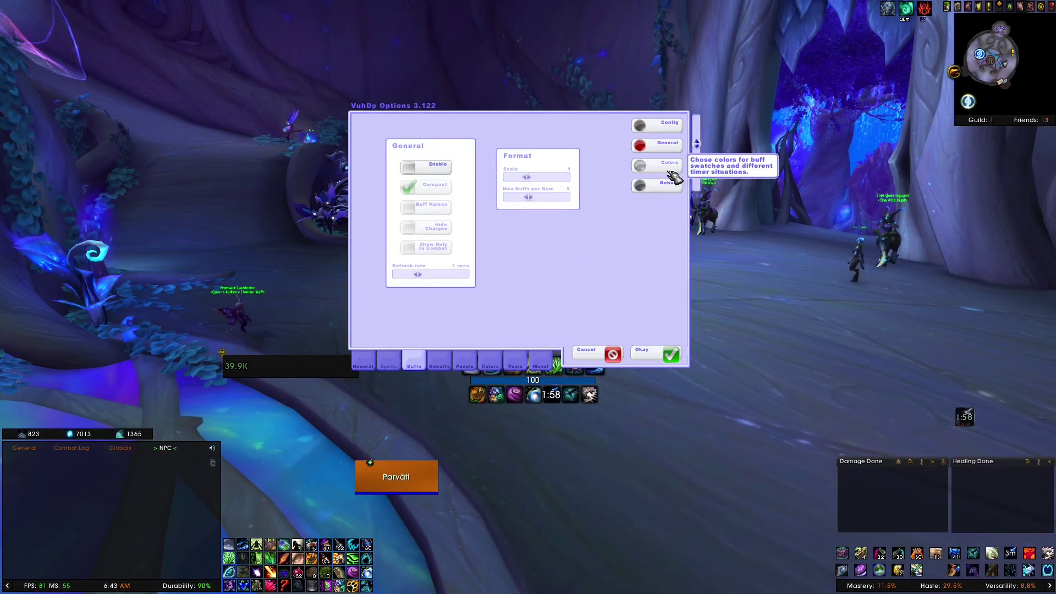
{"action": "left_click", "coordinate": [671, 171]}
{"action": "left_click", "coordinate": [671, 185]}
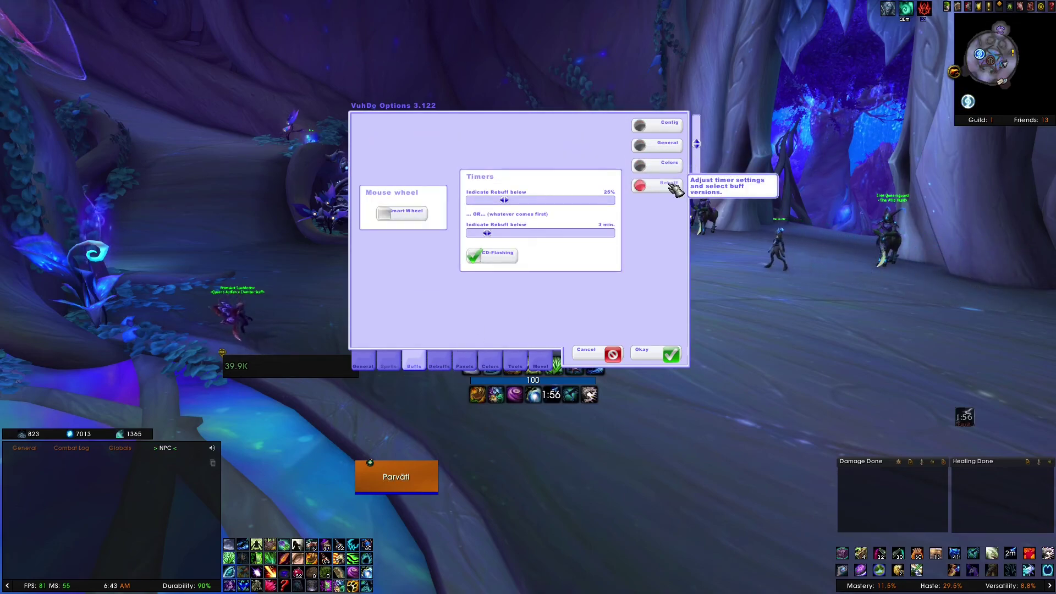
{"action": "left_click", "coordinate": [442, 363]}
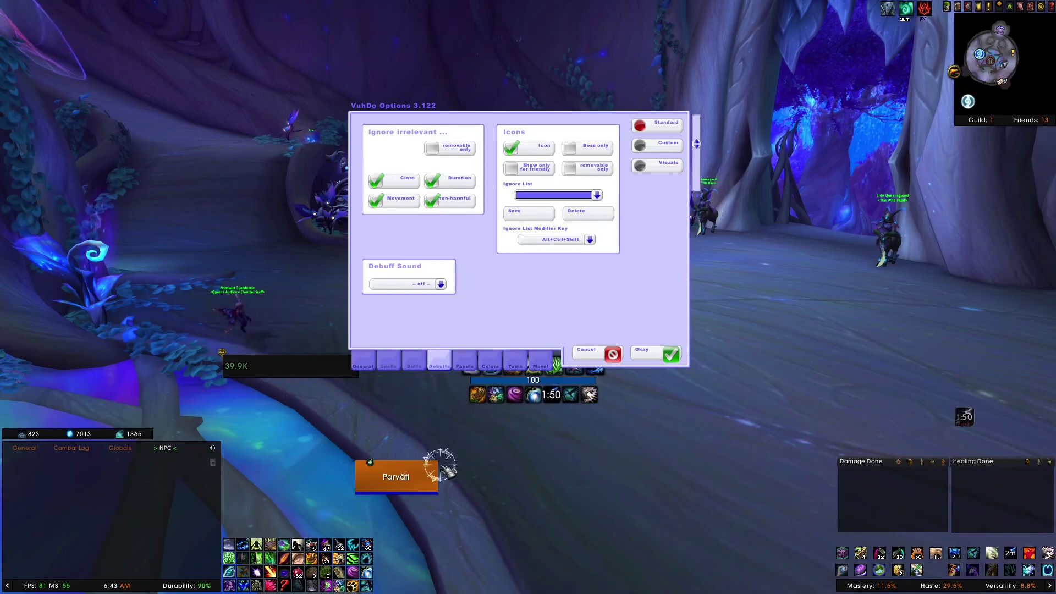
{"action": "left_click", "coordinate": [660, 164]}
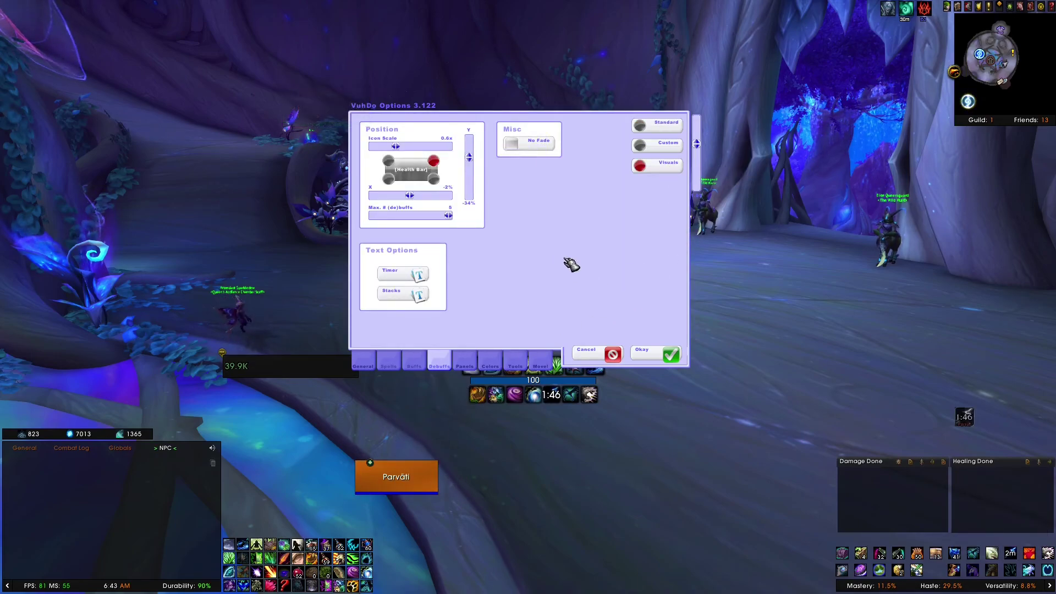
{"action": "left_click", "coordinate": [663, 125]}
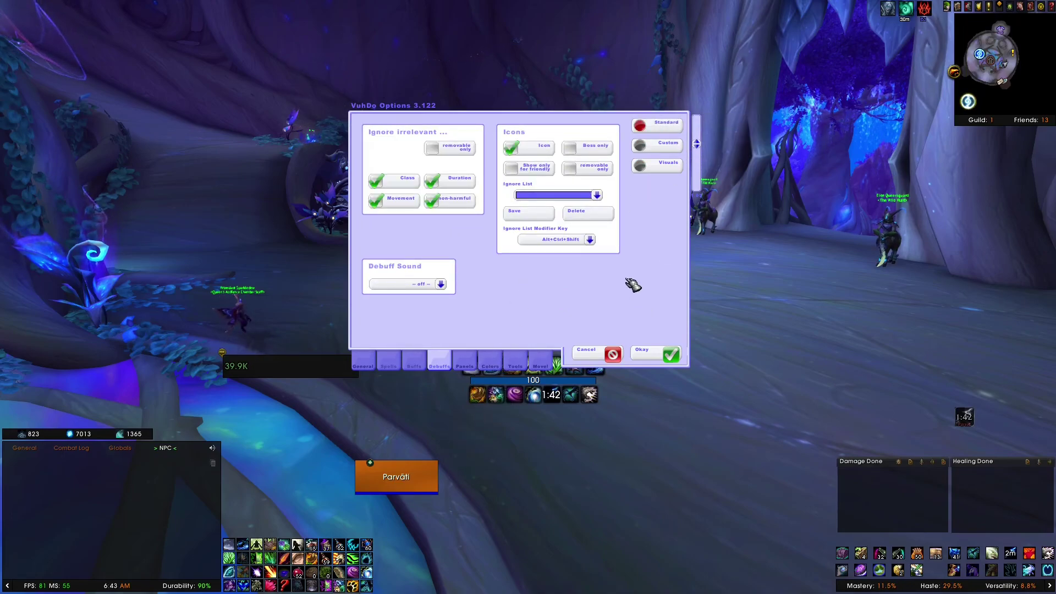
{"action": "left_click", "coordinate": [597, 194]}
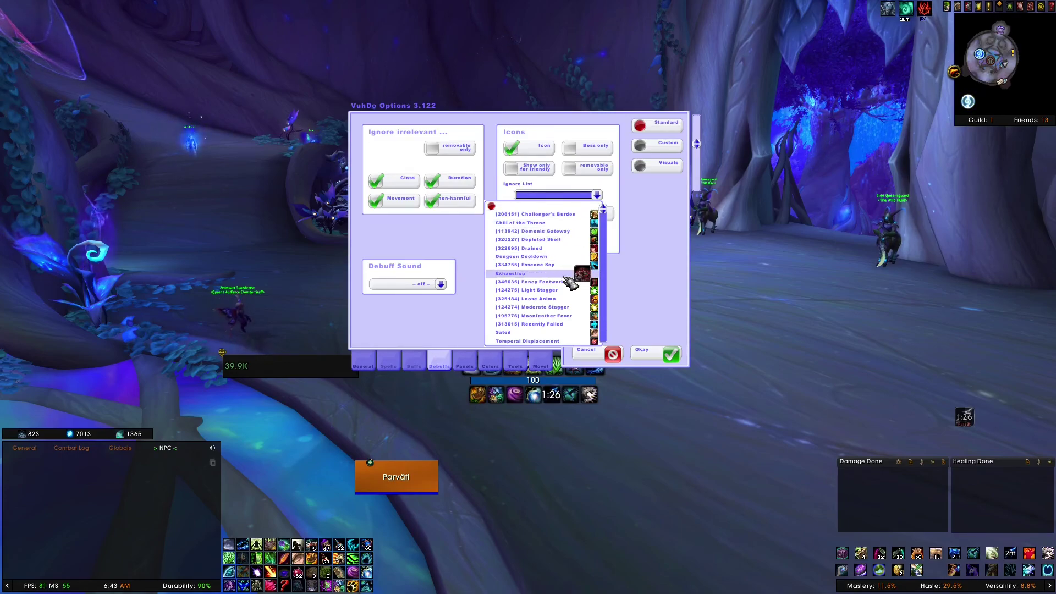
{"action": "left_click", "coordinate": [597, 194]}
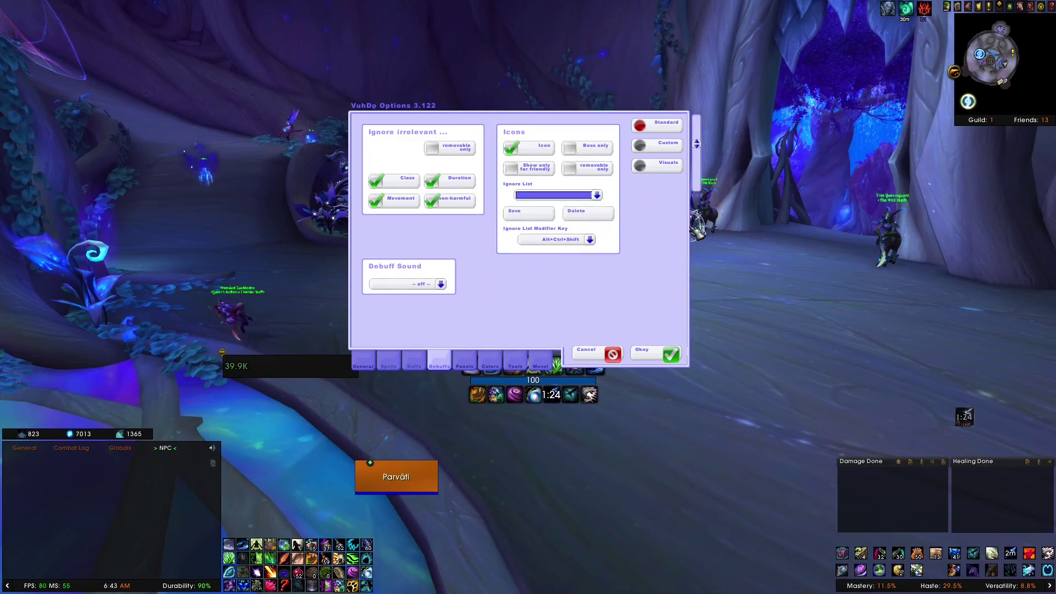